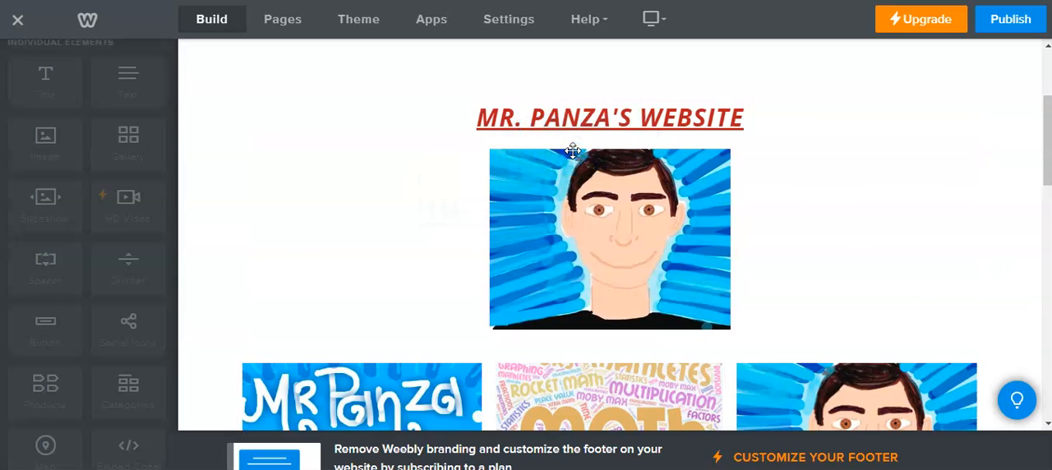
Add a button between the red title and the portrait image, labelling it as a link to the teacher's home page
click(594, 159)
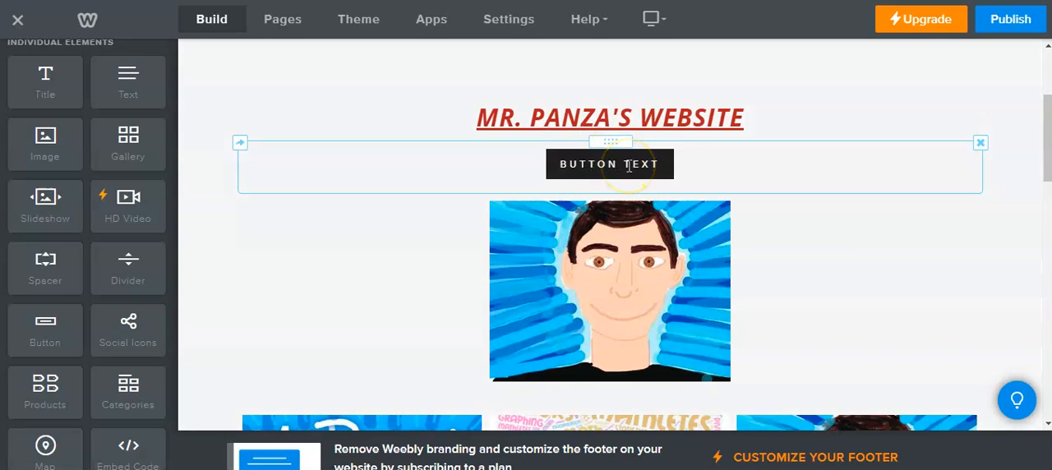
click(629, 166)
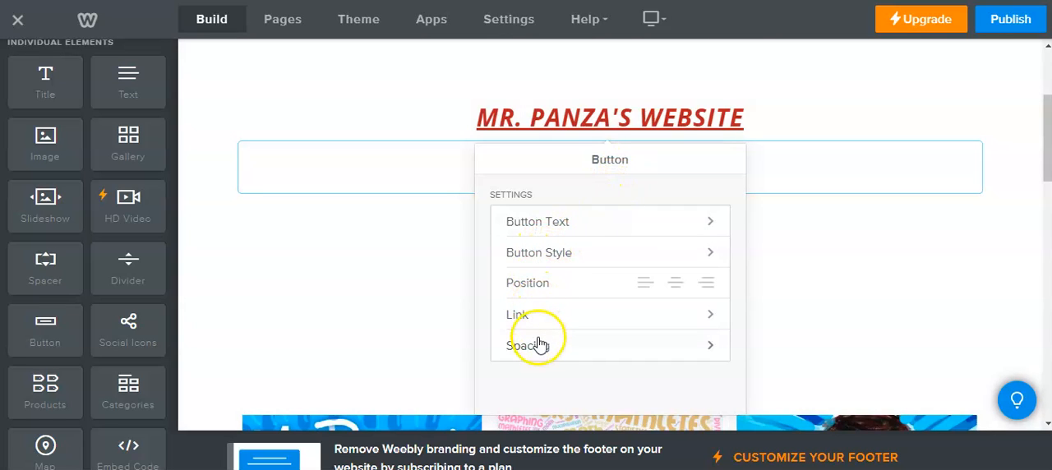
click(535, 226)
click(567, 220)
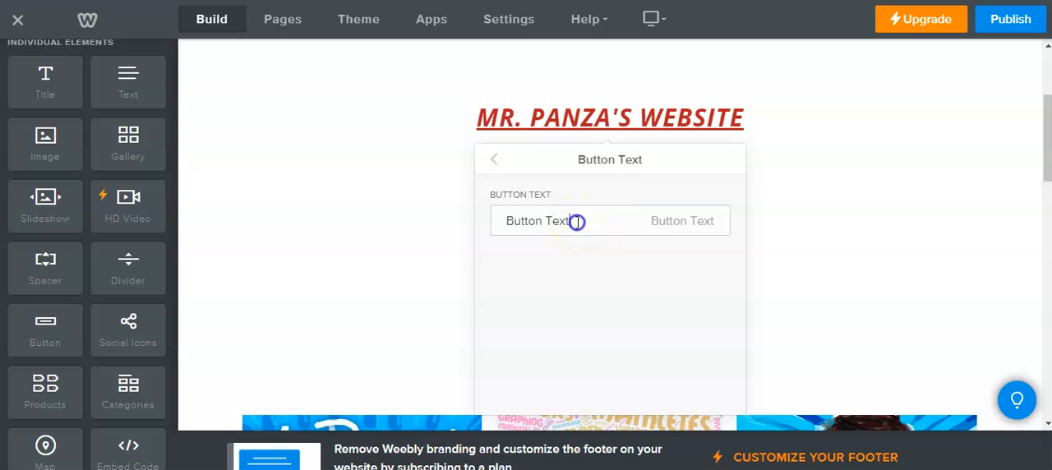
drag(577, 222, 498, 221)
key(BackSpace)
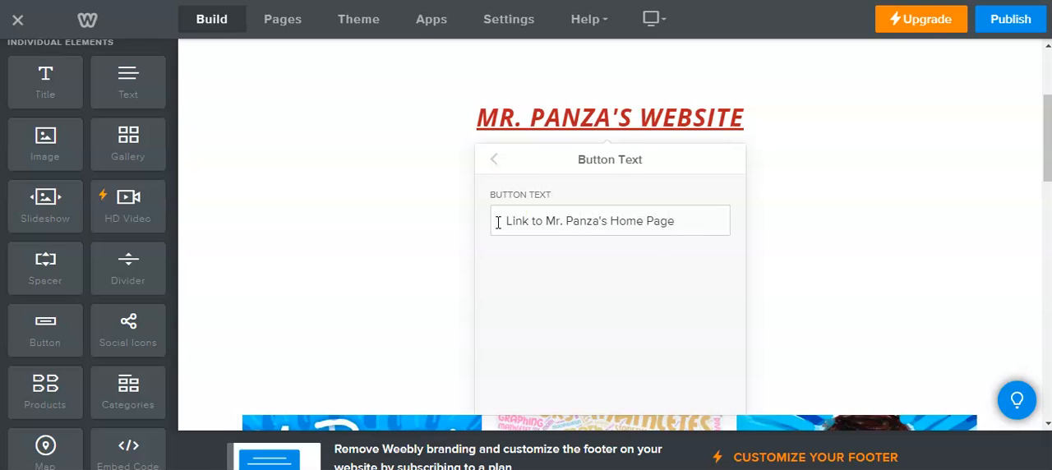
click(494, 160)
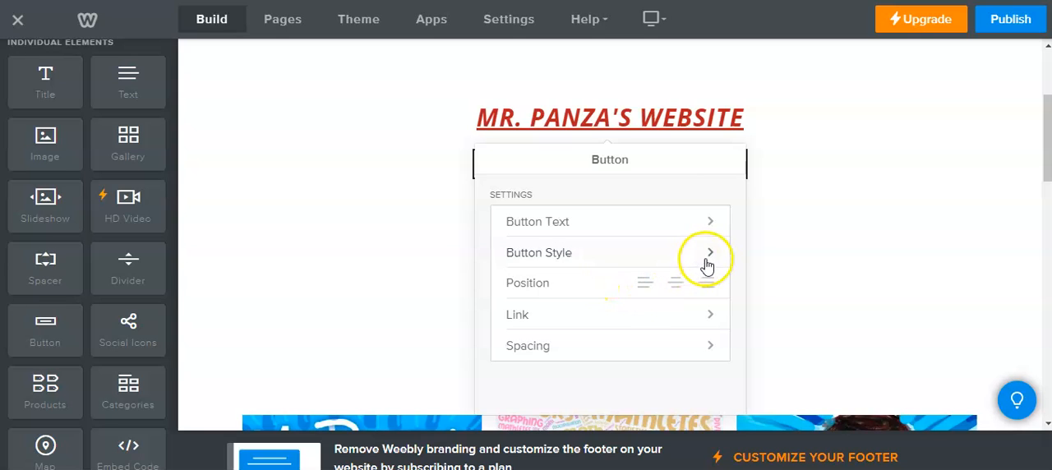
Link the new button to the copied teacher's website URL, with opening in a new window turned off
click(694, 318)
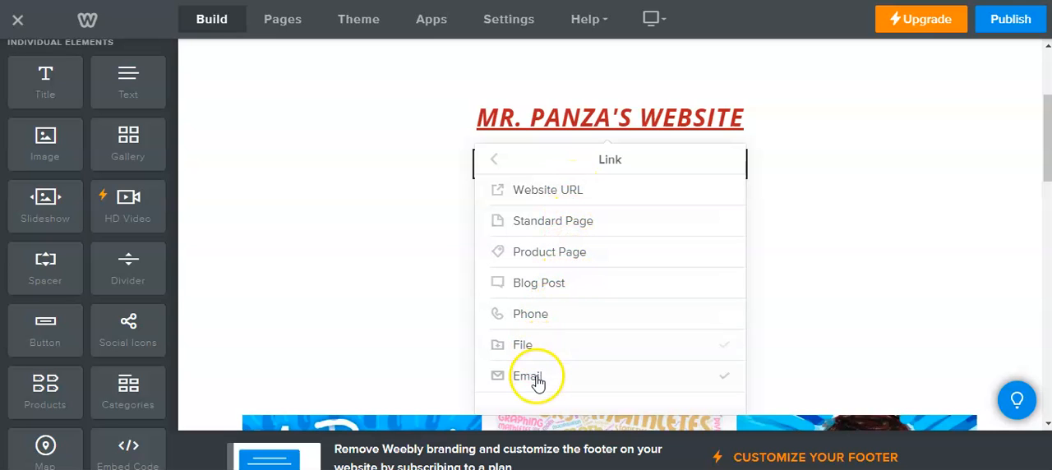
click(535, 197)
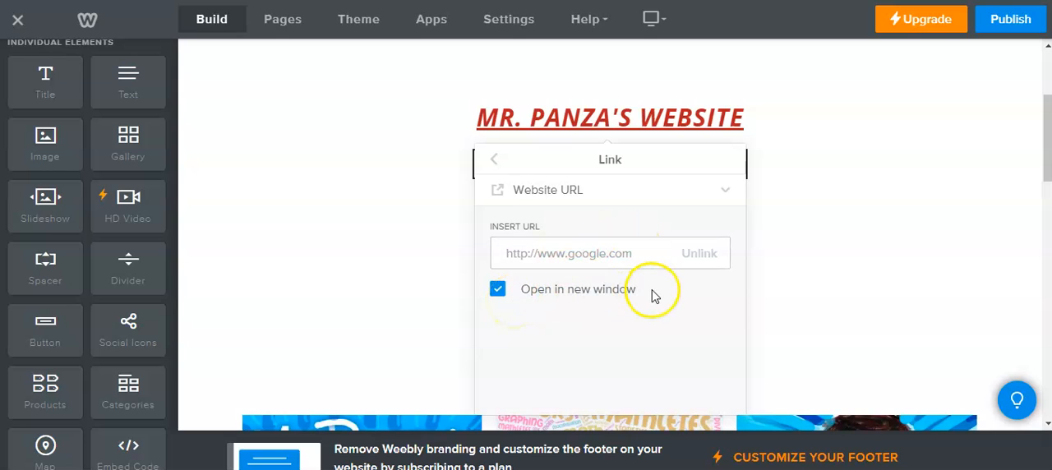
click(498, 291)
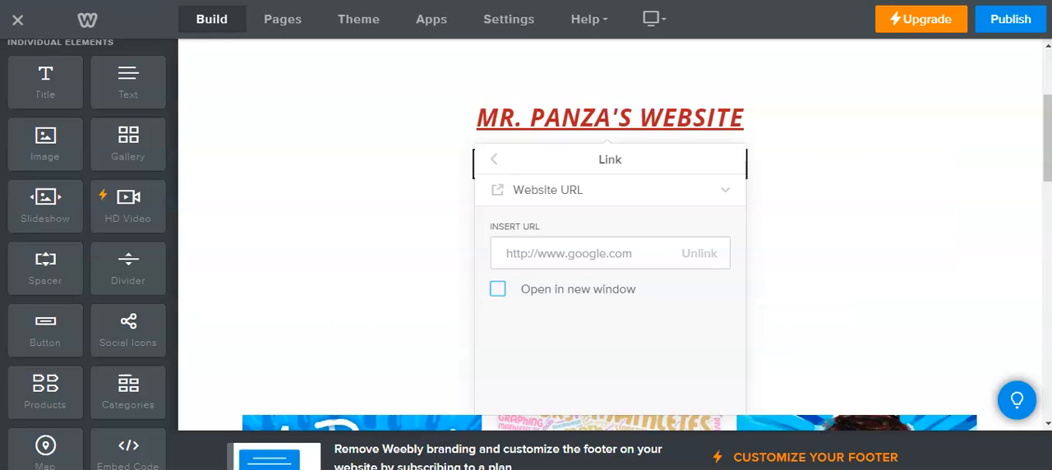
click(589, 258)
right_click(589, 258)
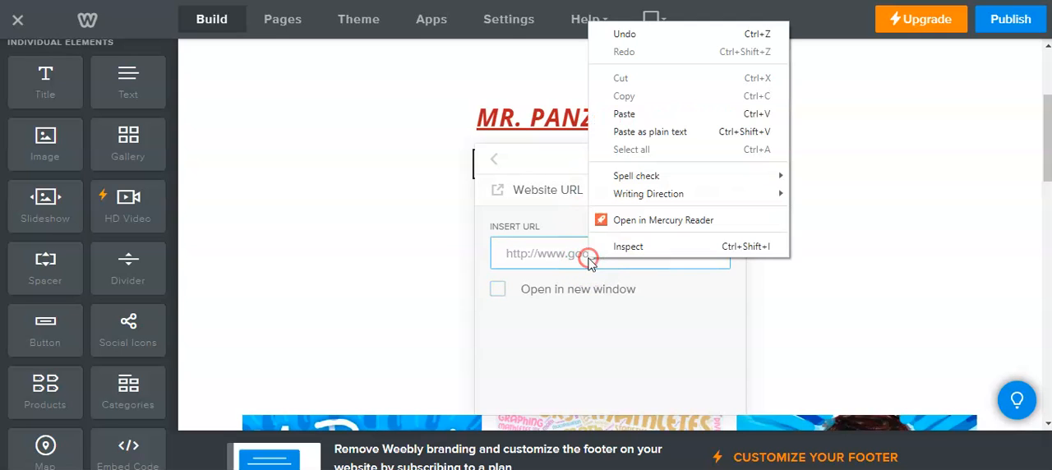
click(638, 114)
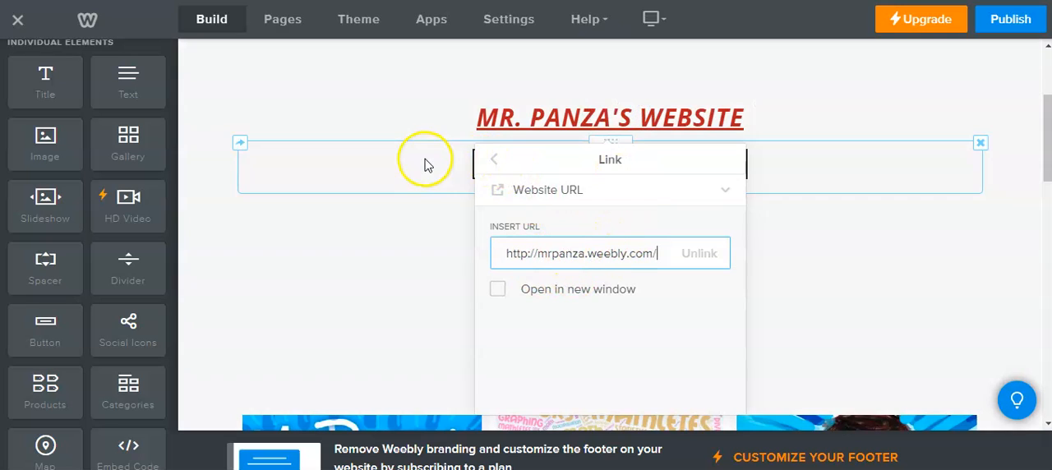
click(496, 163)
click(857, 305)
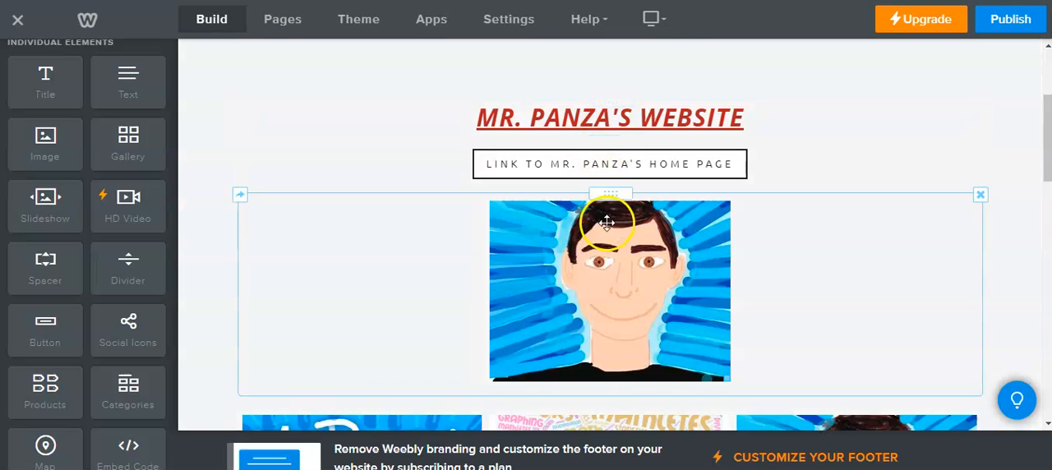
Link the portrait image below the button to the copied website URL, opening in the same window
click(563, 296)
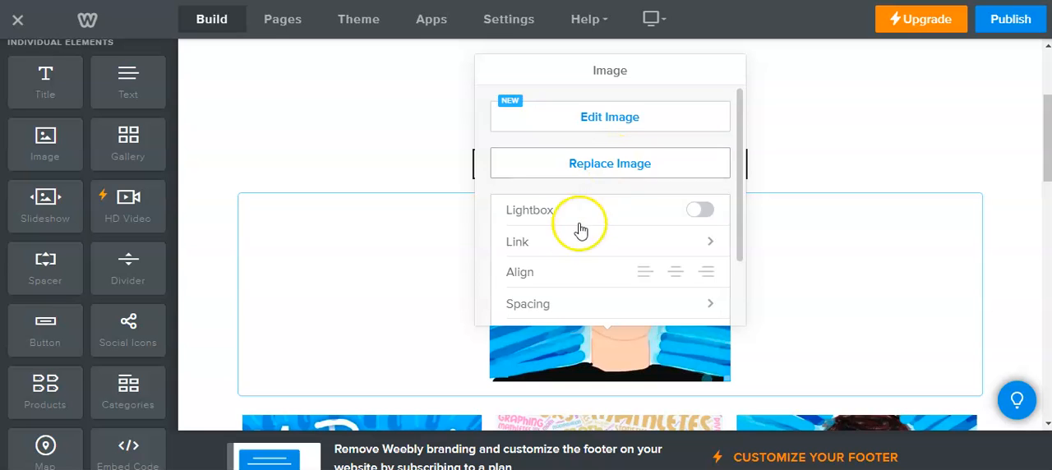
click(519, 243)
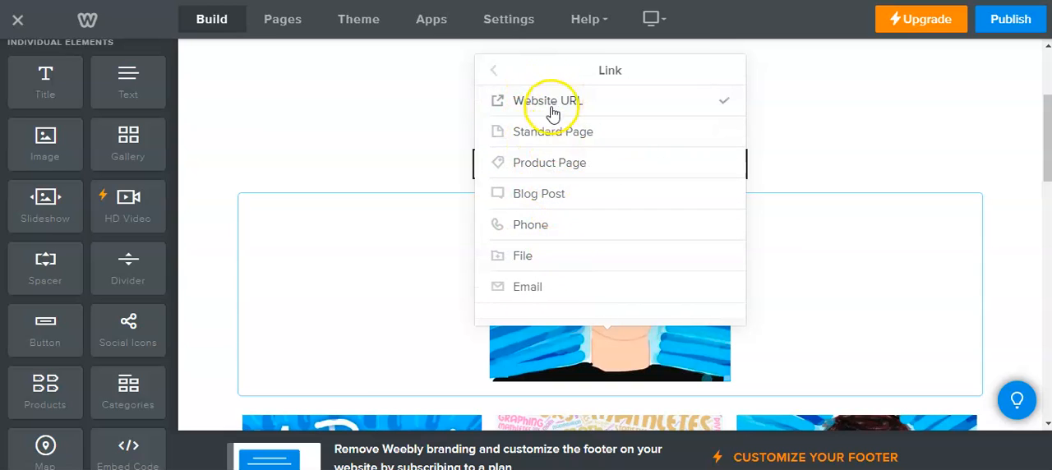
click(549, 112)
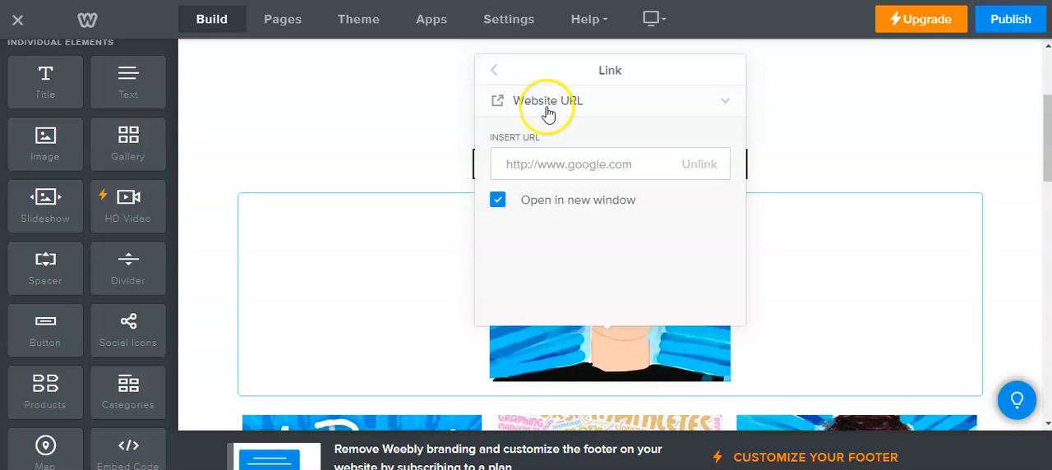
click(498, 200)
click(540, 167)
right_click(542, 169)
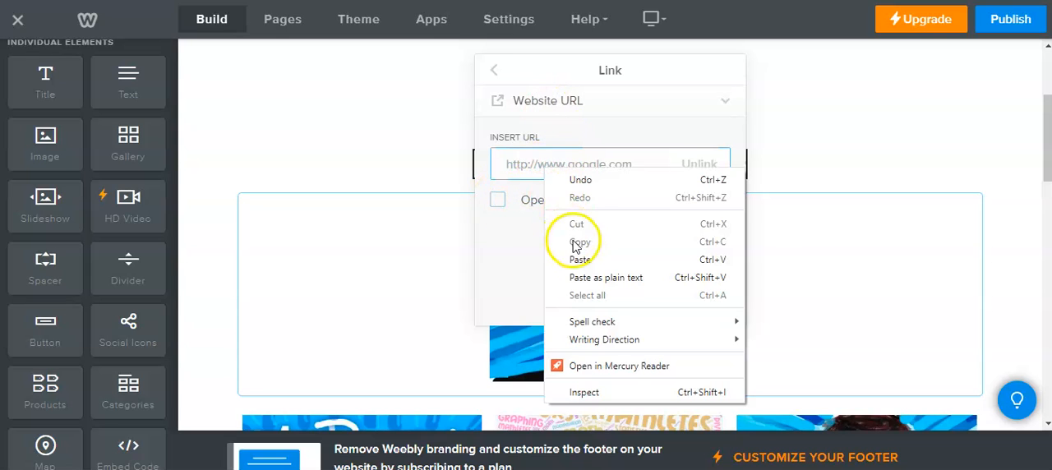
click(578, 259)
click(493, 72)
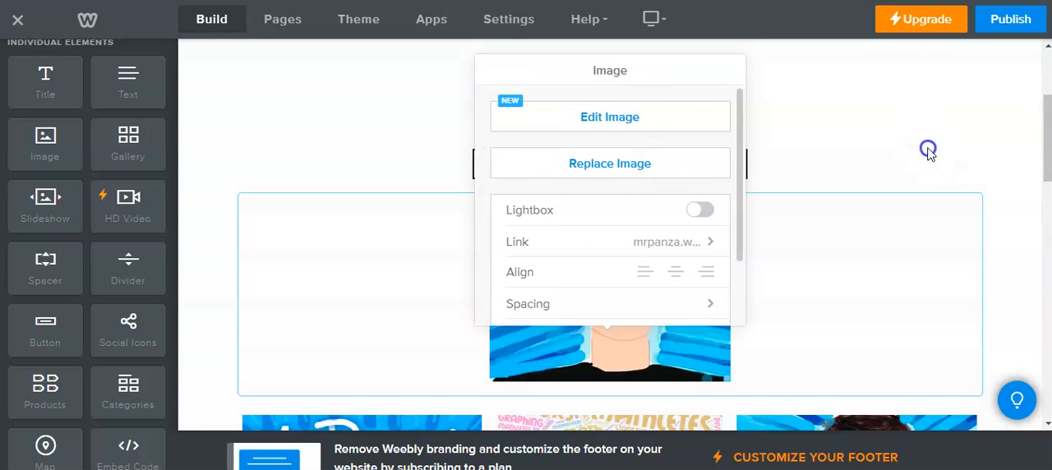
click(928, 152)
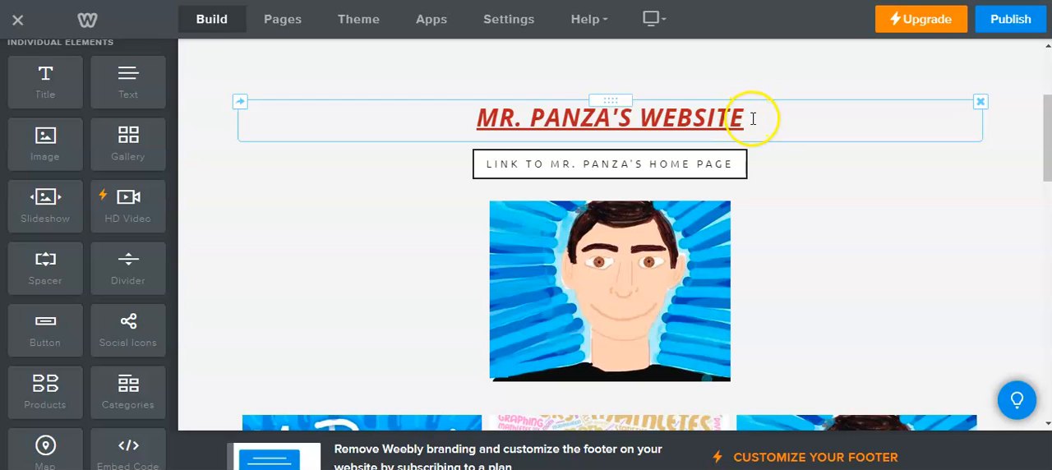
Link the whole title text above the button to the copied website URL, with opening in a new window disabled
click(753, 119)
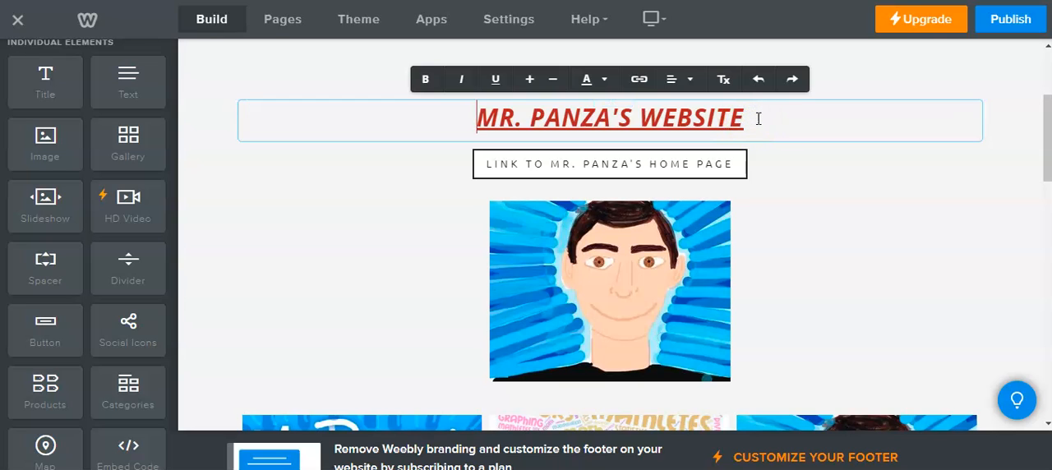
drag(757, 119, 470, 115)
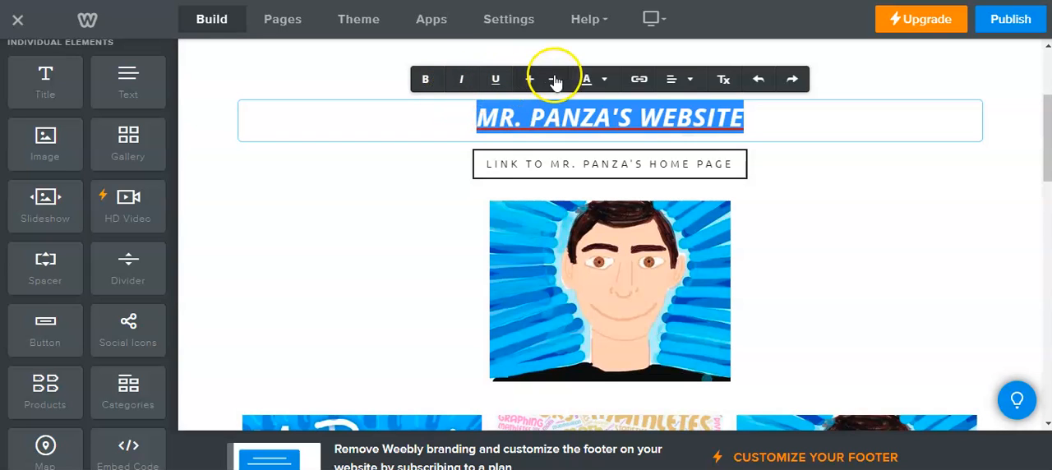
click(639, 82)
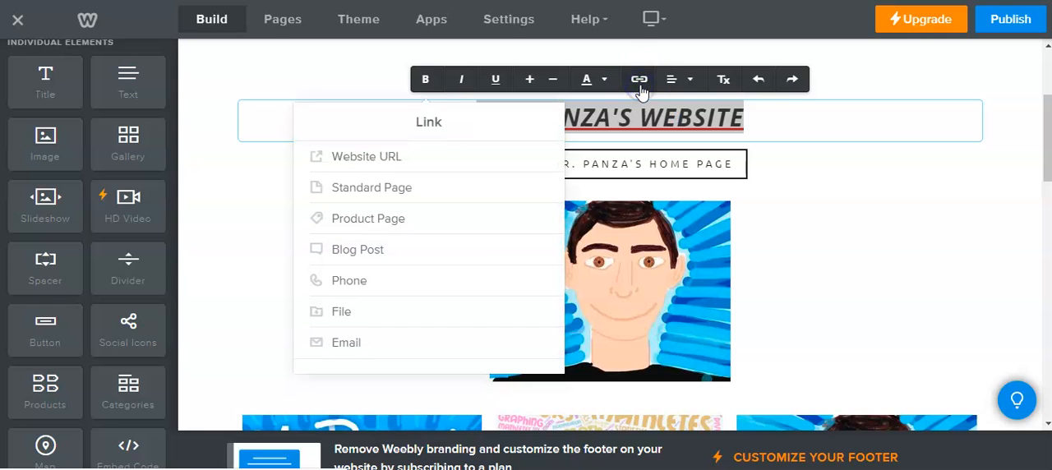
click(359, 164)
click(364, 216)
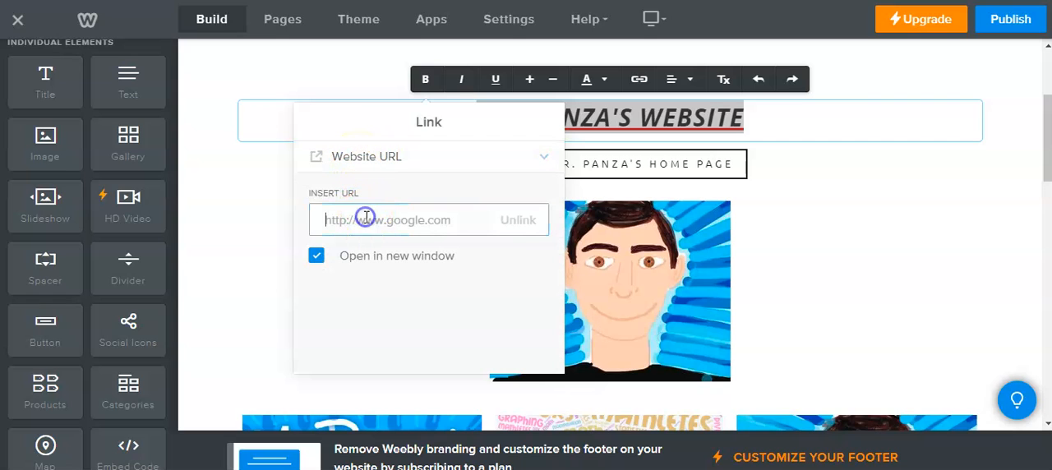
right_click(364, 216)
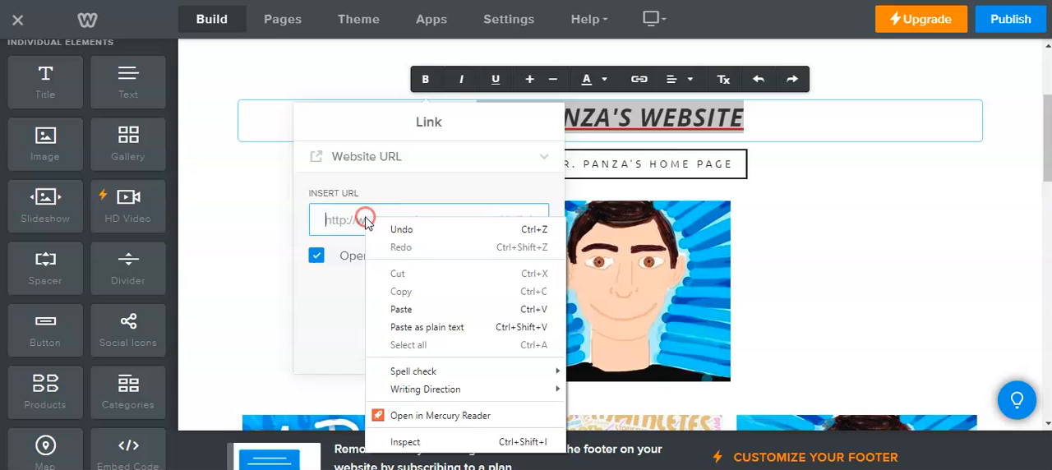
click(398, 310)
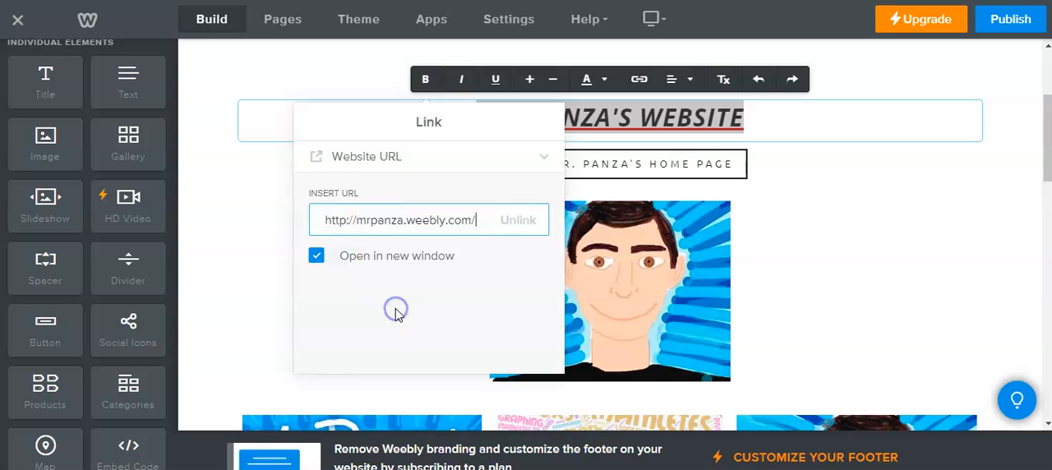
click(316, 257)
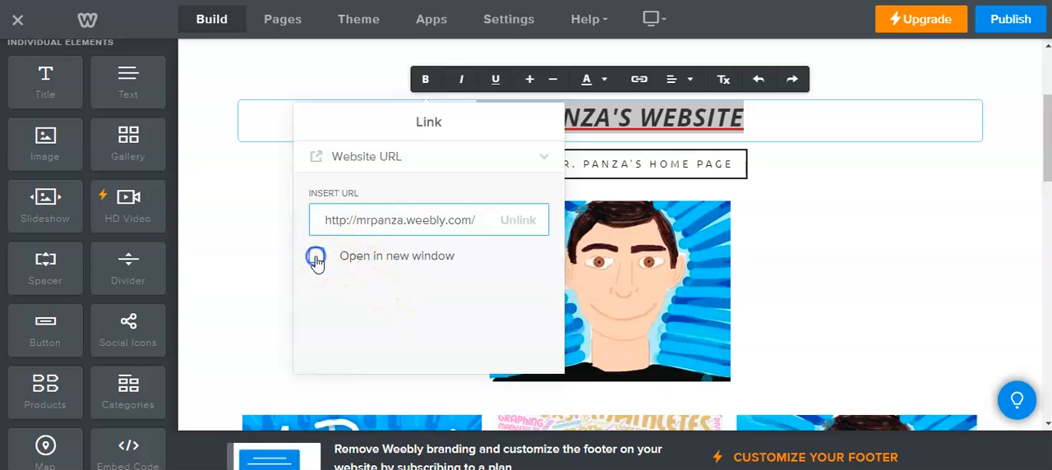
click(260, 203)
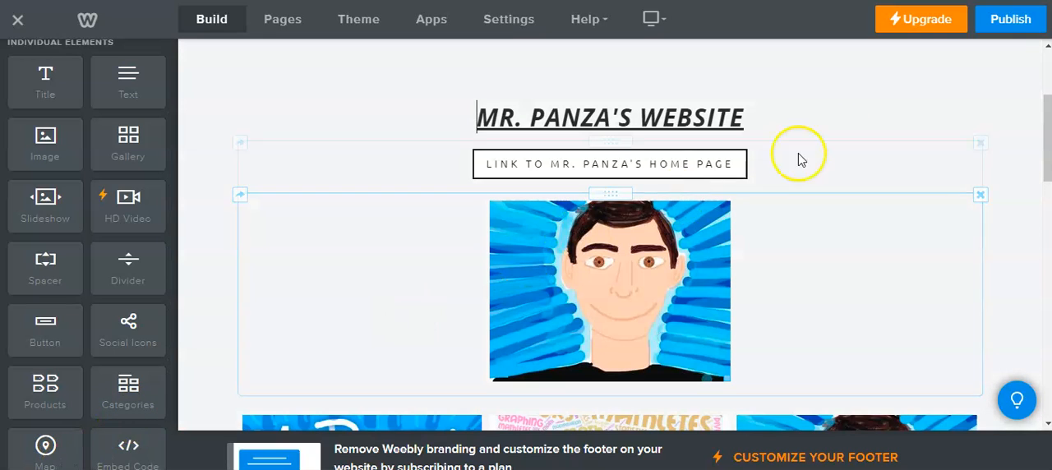
Publish the website and dismiss the publishing confirmation
click(1011, 23)
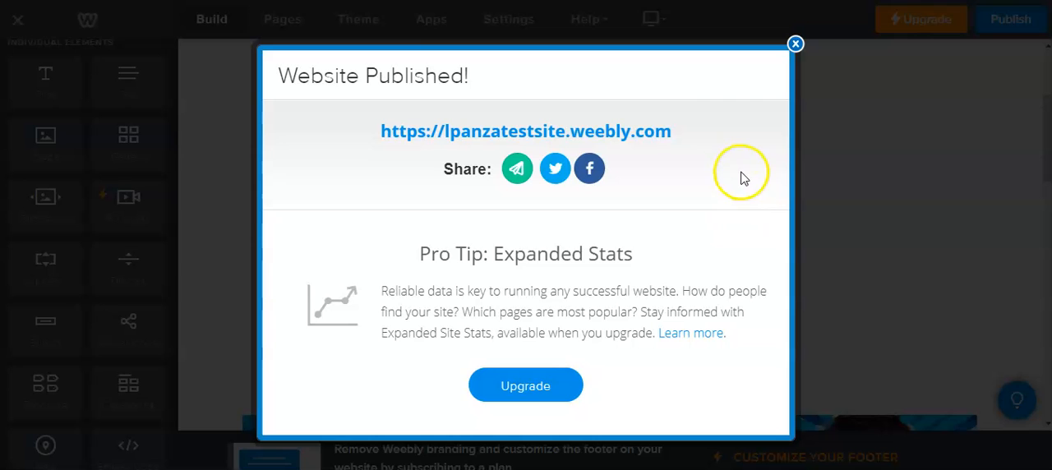
click(796, 44)
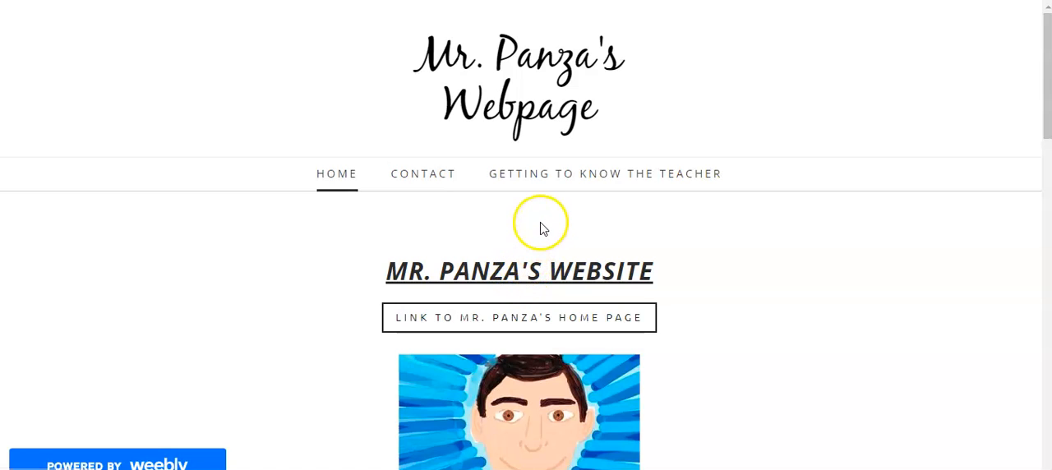
Test the title, portrait image and button links on the published home page, returning to it after each one
click(518, 276)
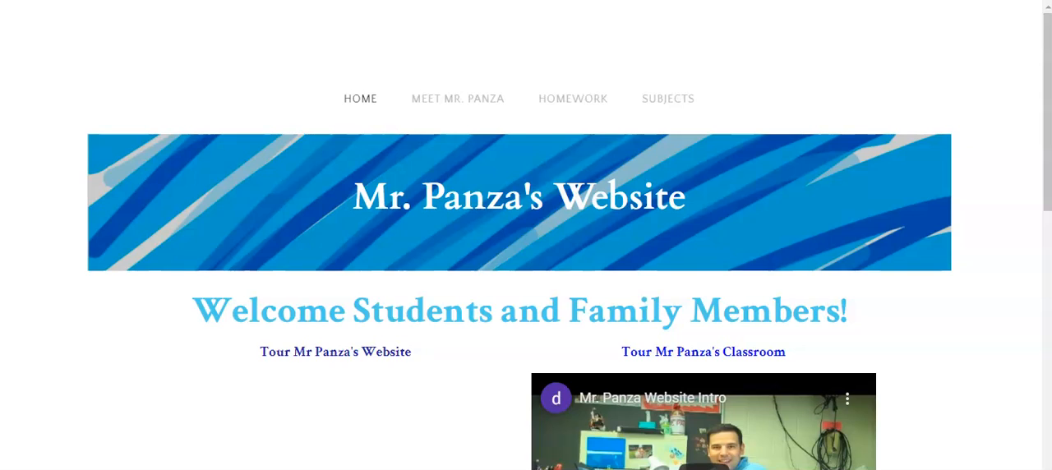
key(alt+Left)
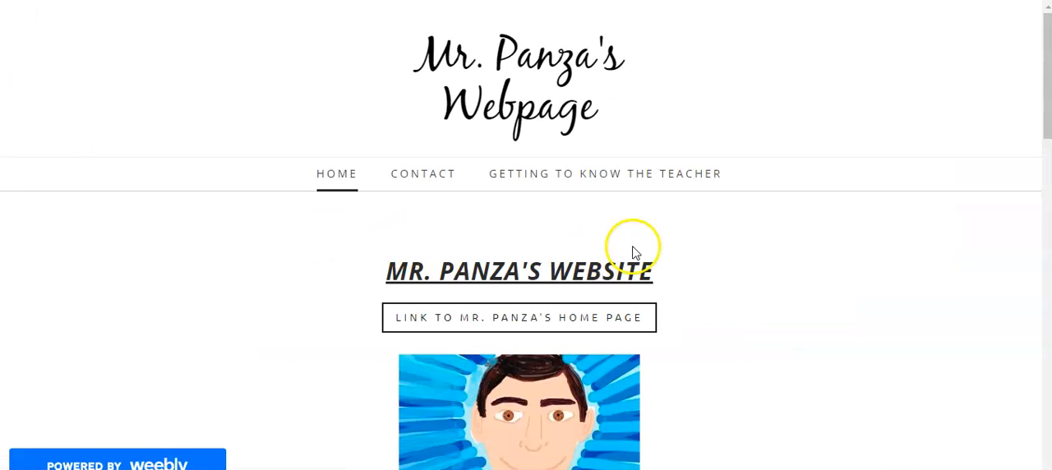
scroll(781, 263, down, 2)
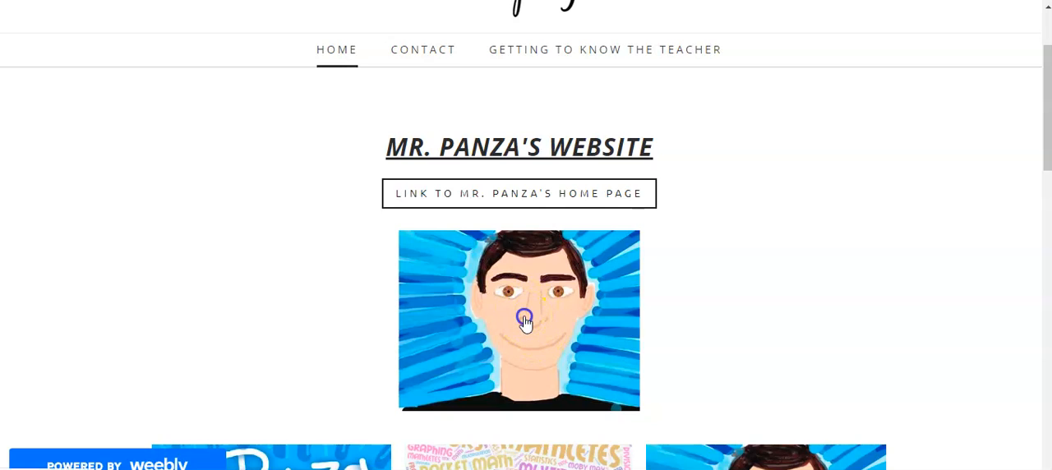
click(524, 319)
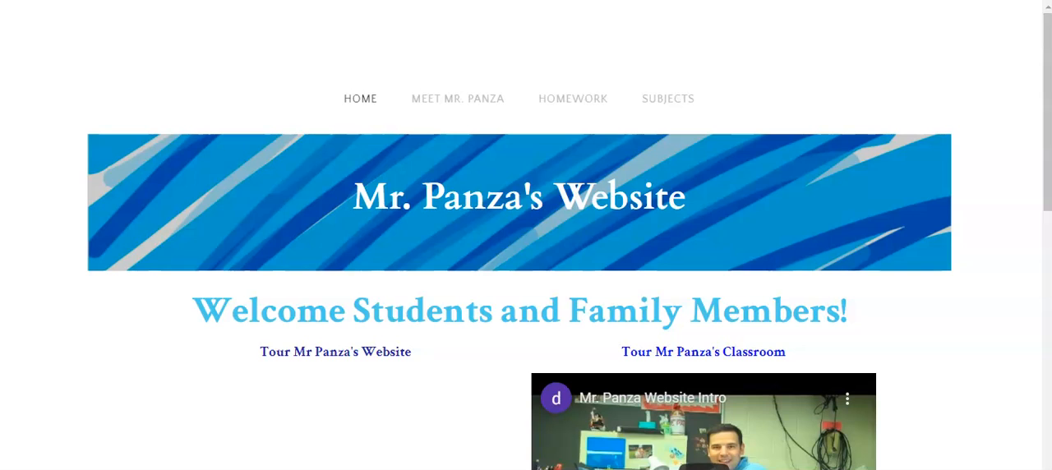
key(alt+Left)
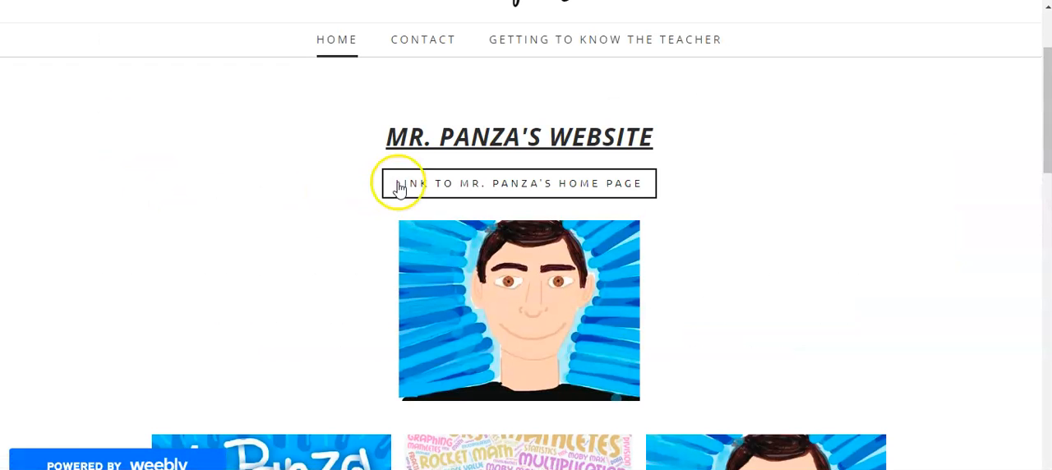
click(530, 187)
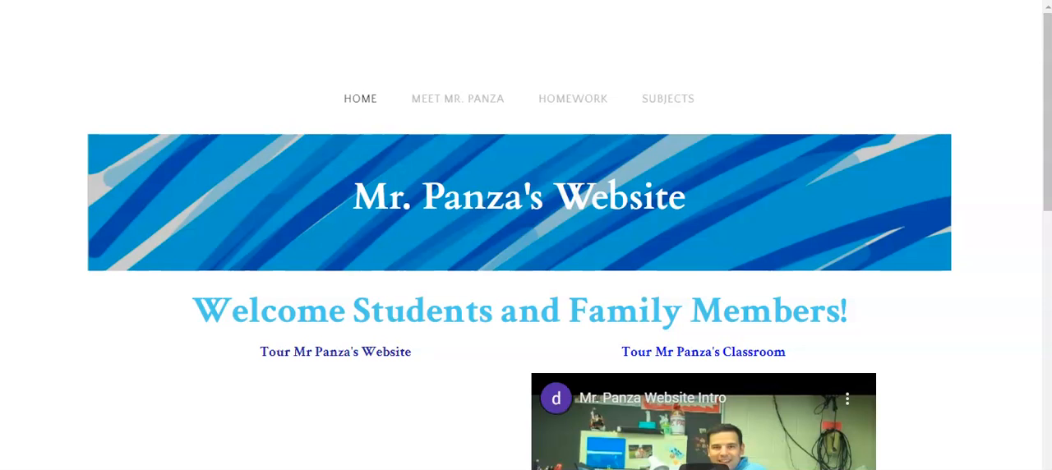
key(alt+Left)
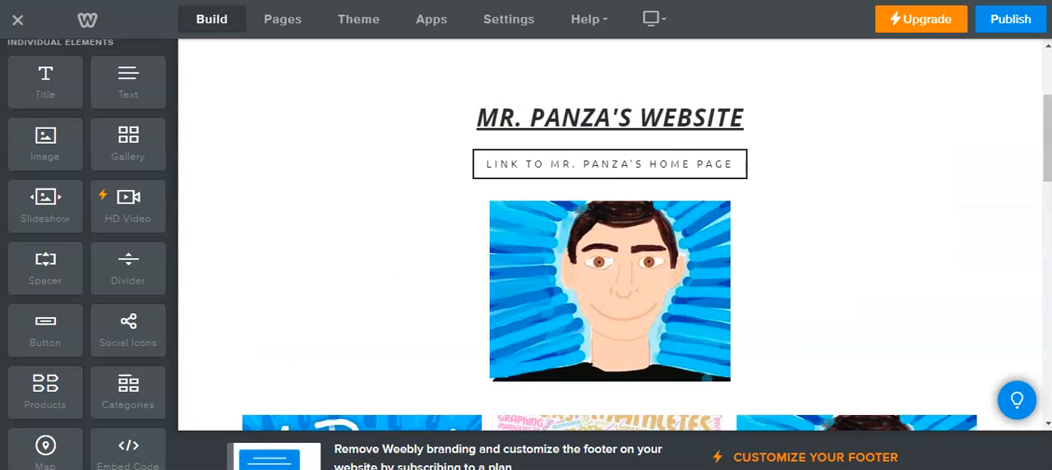